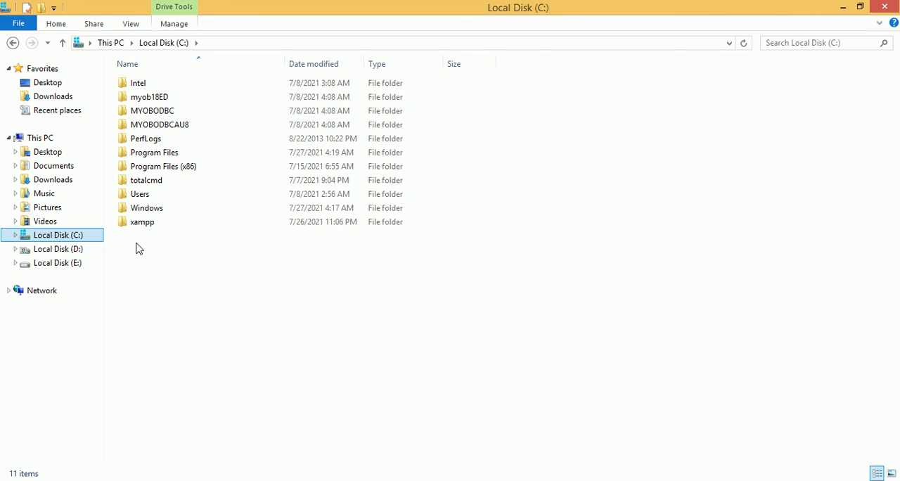
# Step: Create a new folder named UPAH in the root of Local Disk (C:)
pyautogui.rightClick(137, 249)
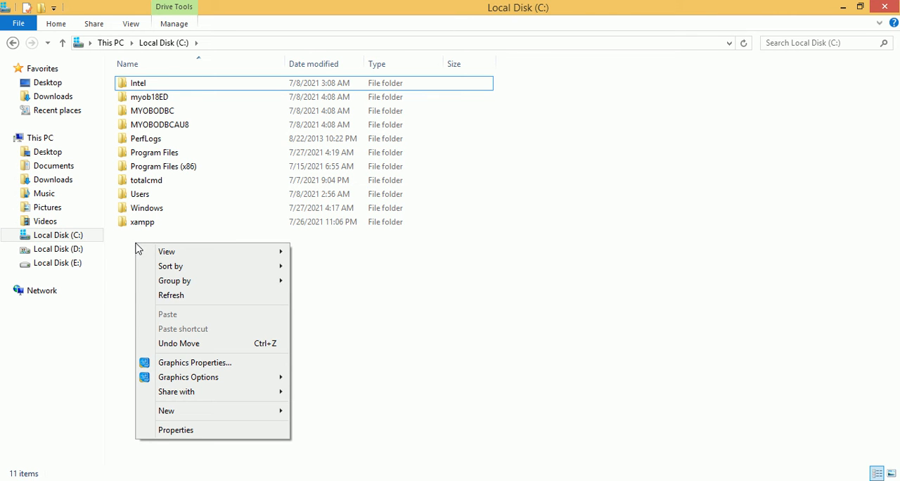
pyautogui.moveTo(228, 415)
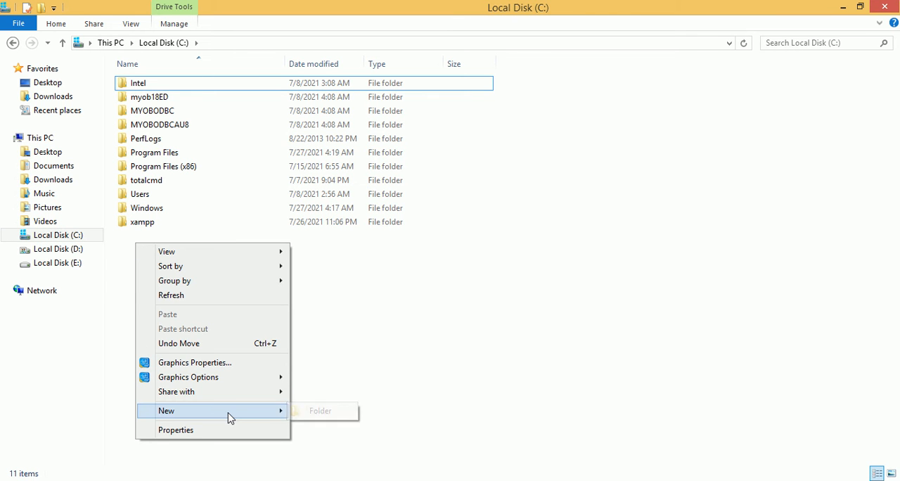
pyautogui.click(318, 411)
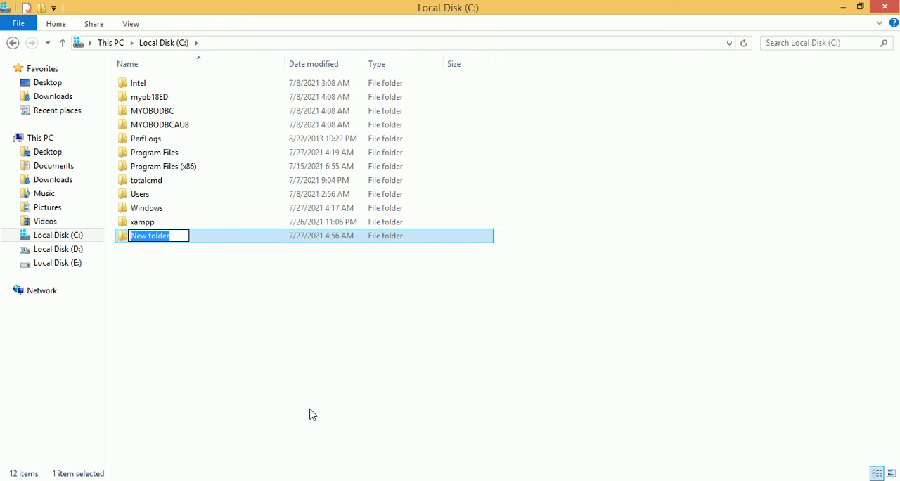
pyautogui.write('UPAH')
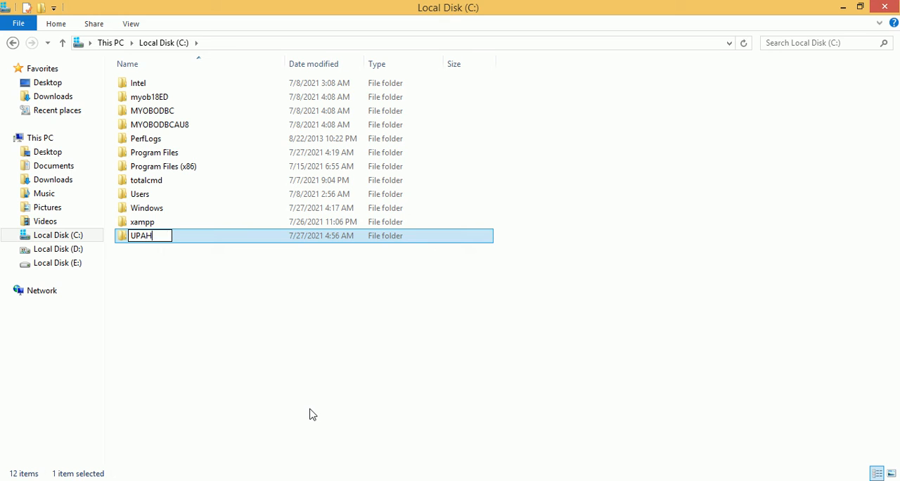
pyautogui.press('Return')
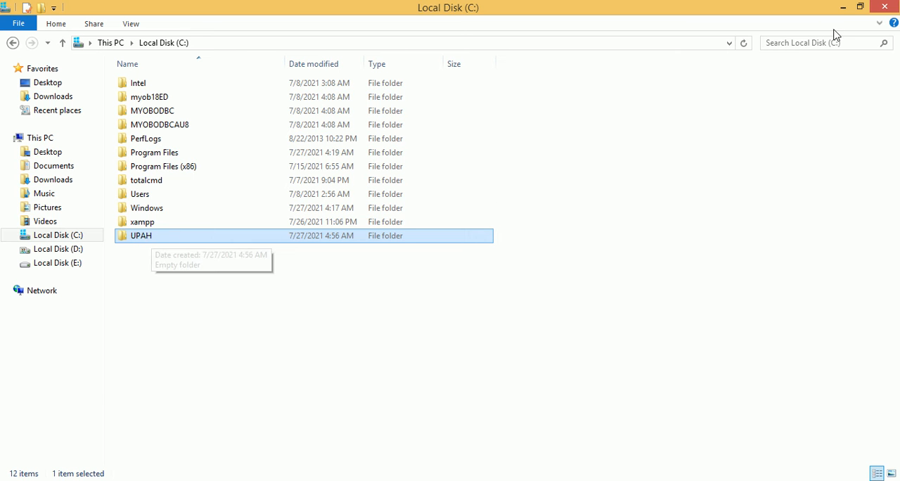
# Step: Consult the database-creation instructions in the PDF guide, and open Access 2013 from the desktop in a maximized window
pyautogui.click(844, 10)
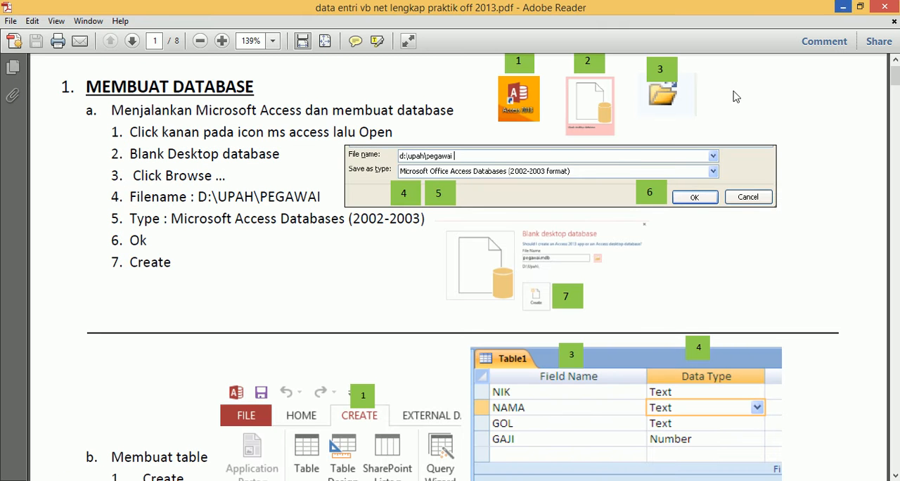
pyautogui.click(199, 197)
pyautogui.scroll(1, 309, 208)
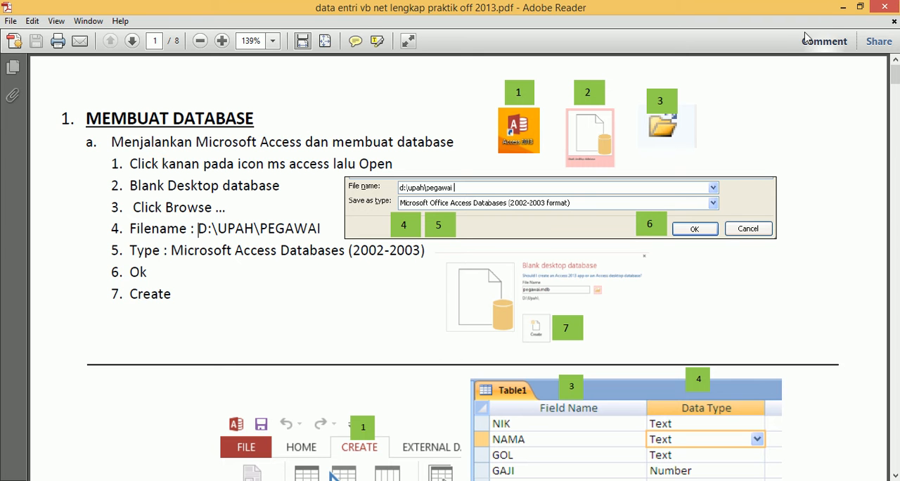
pyautogui.click(841, 8)
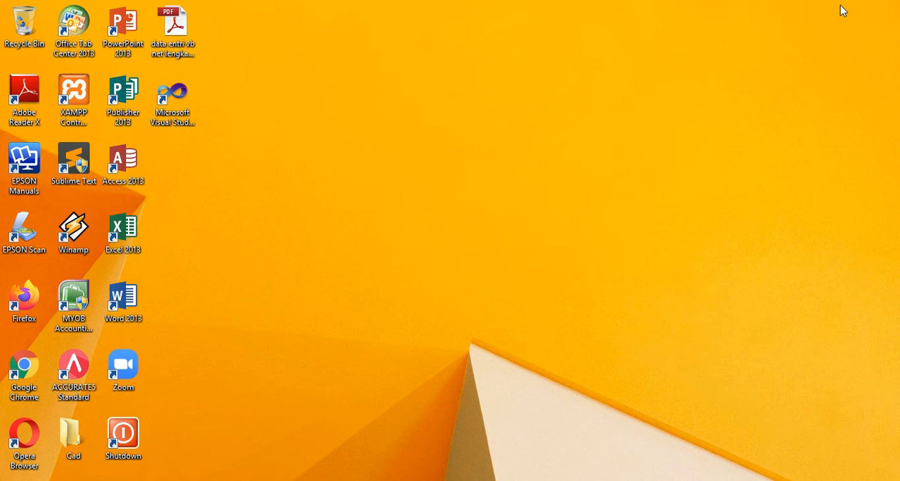
pyautogui.rightClick(123, 162)
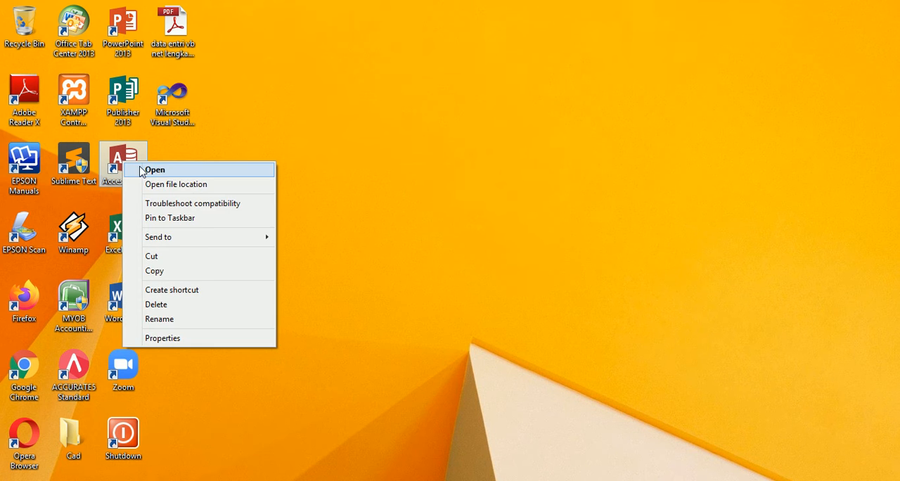
pyautogui.click(149, 171)
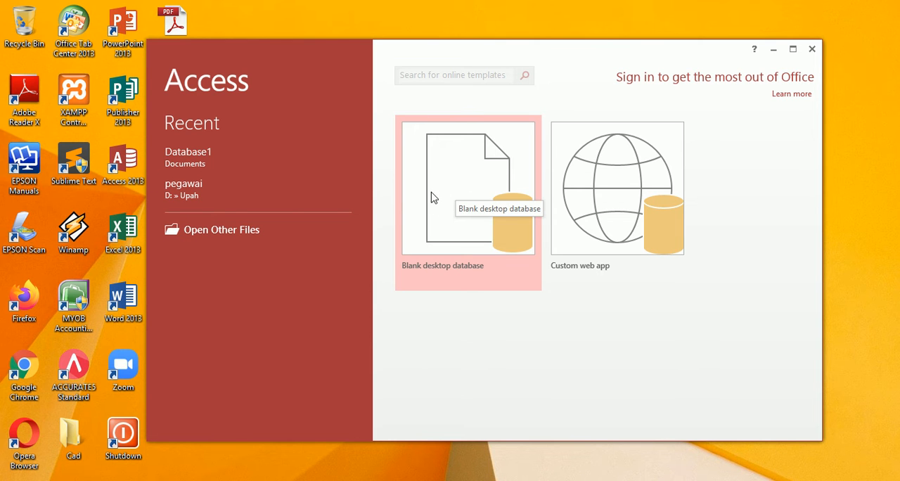
pyautogui.click(793, 49)
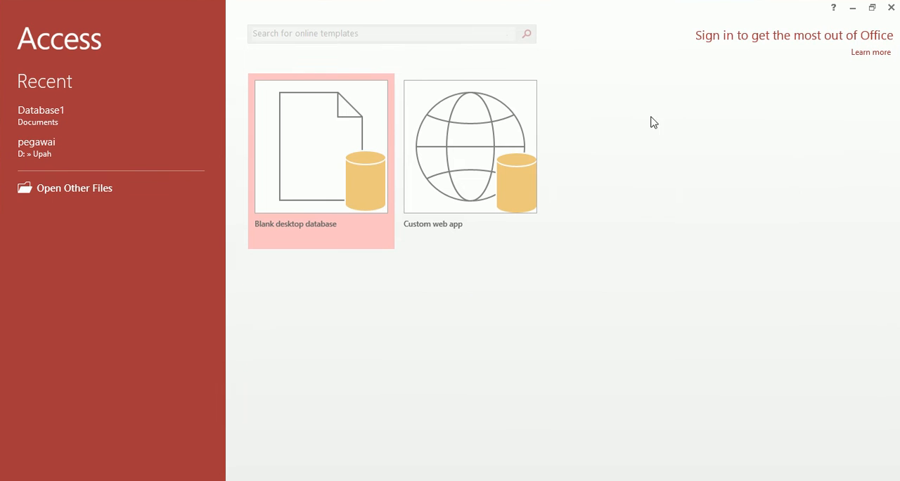
# Step: Start a blank desktop database and set its file location and name to C:\UPAH\PEGAWAI
pyautogui.click(312, 151)
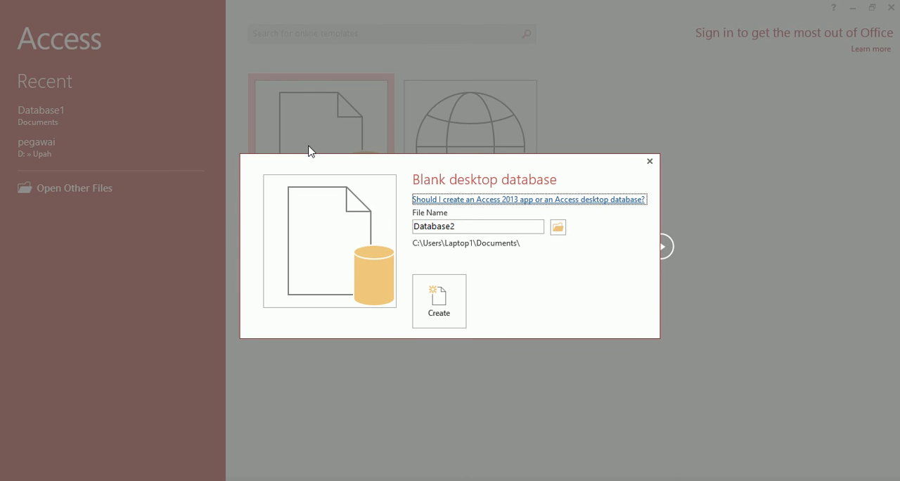
pyautogui.click(558, 230)
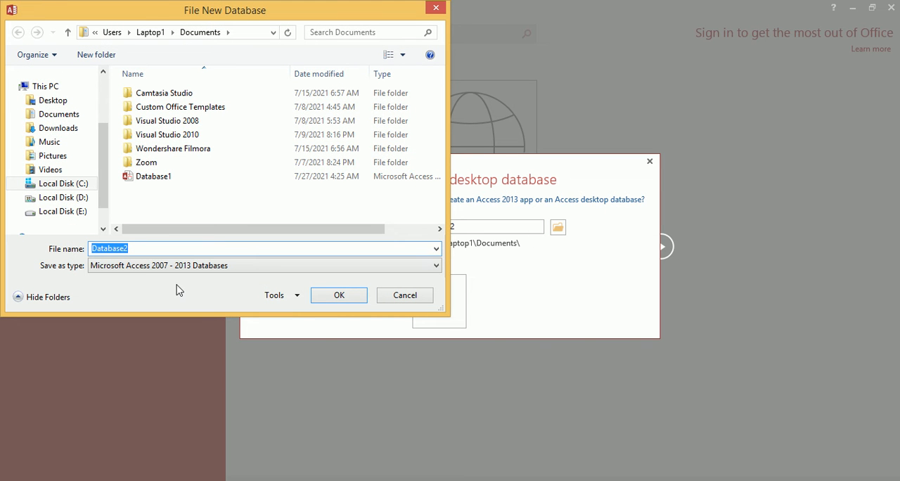
pyautogui.write('C:\\')
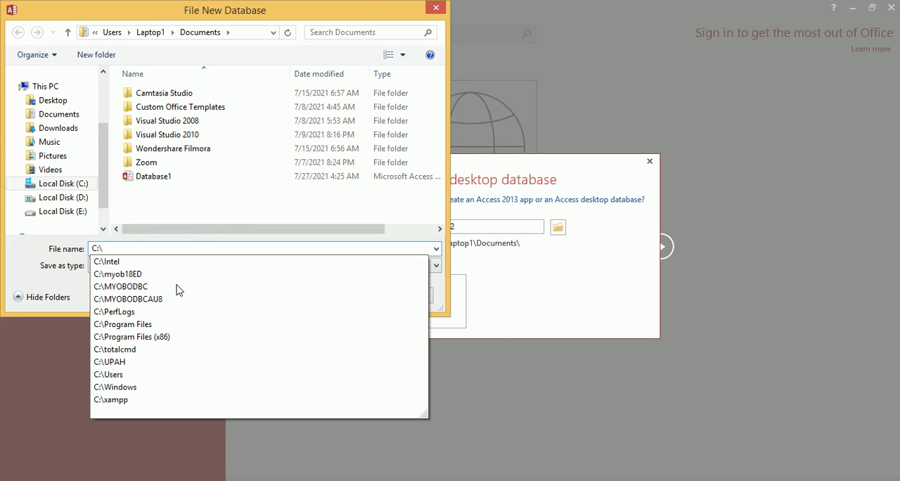
pyautogui.write('UPAH\\PEGAWAI')
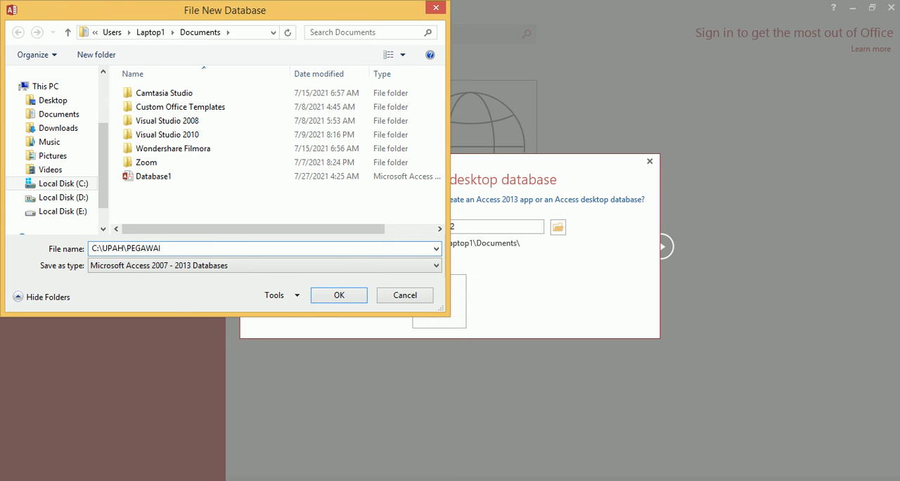
# Step: Set the file type to Microsoft Access Databases (2002-2003 format) as in the PDF guide and create the database
pyautogui.hotkey('alt', 'Tab')
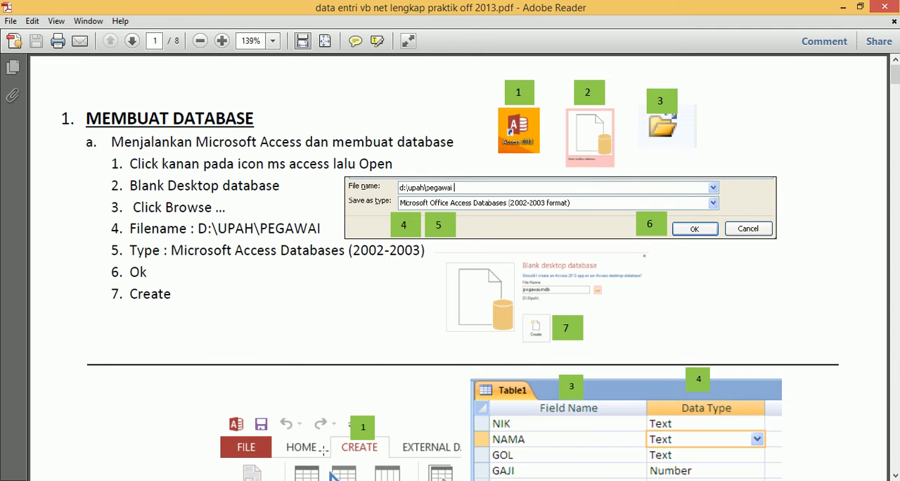
pyautogui.hotkey('alt', 'Tab')
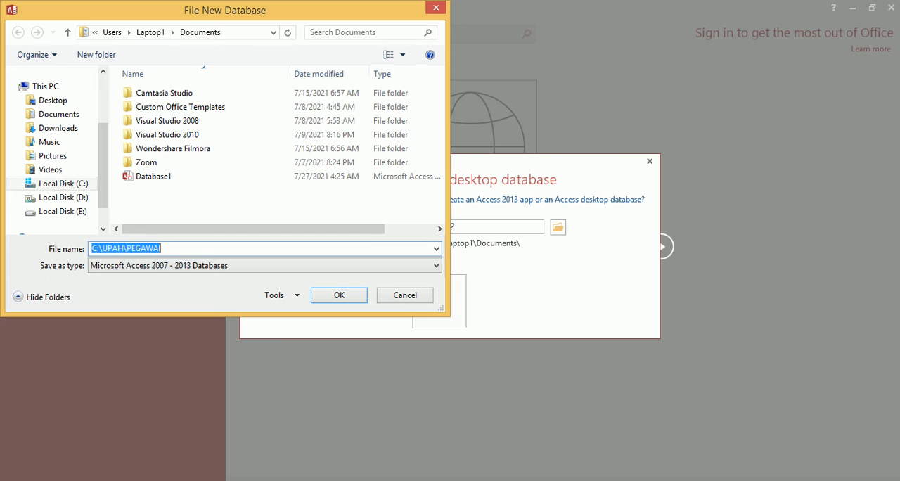
pyautogui.click(209, 265)
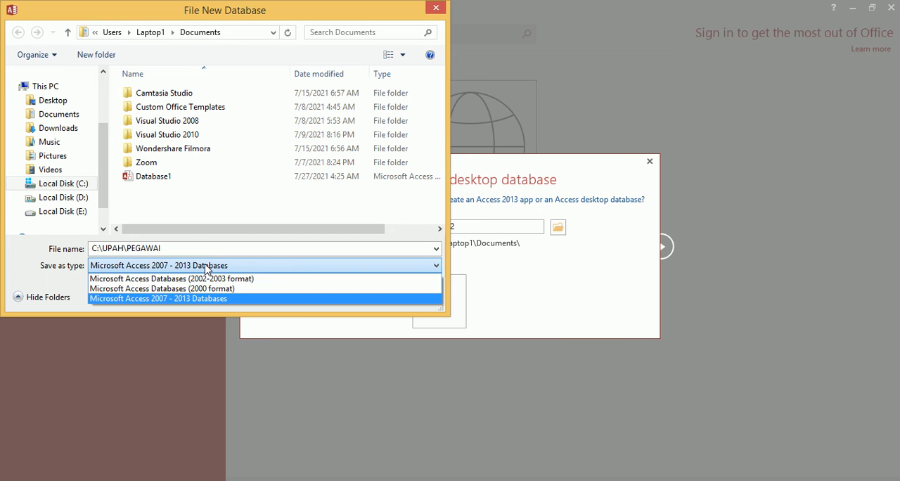
pyautogui.click(202, 280)
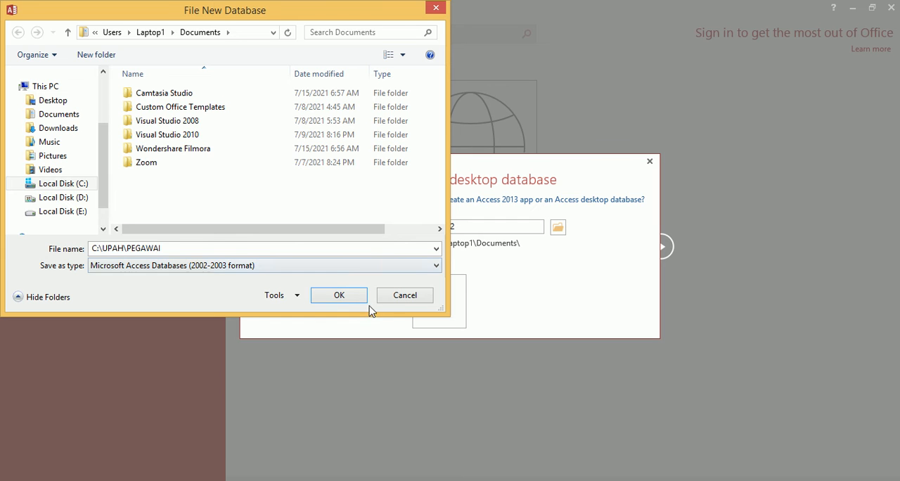
pyautogui.click(340, 295)
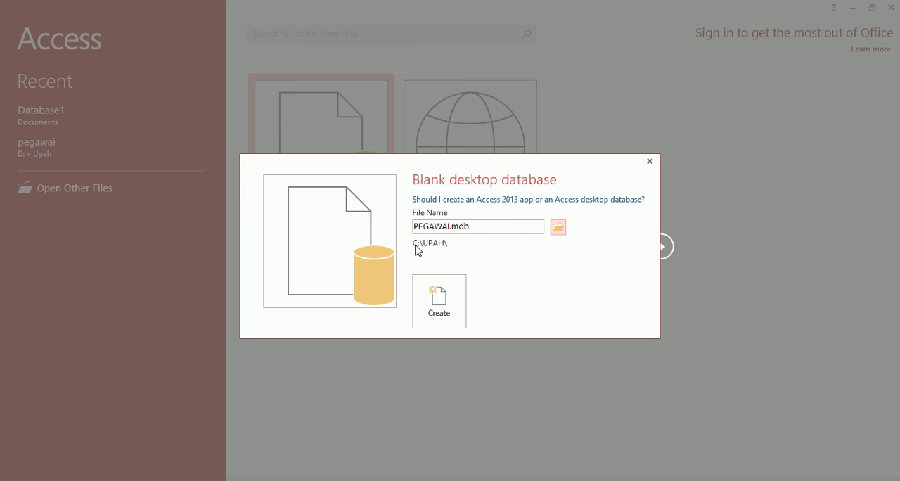
pyautogui.click(436, 310)
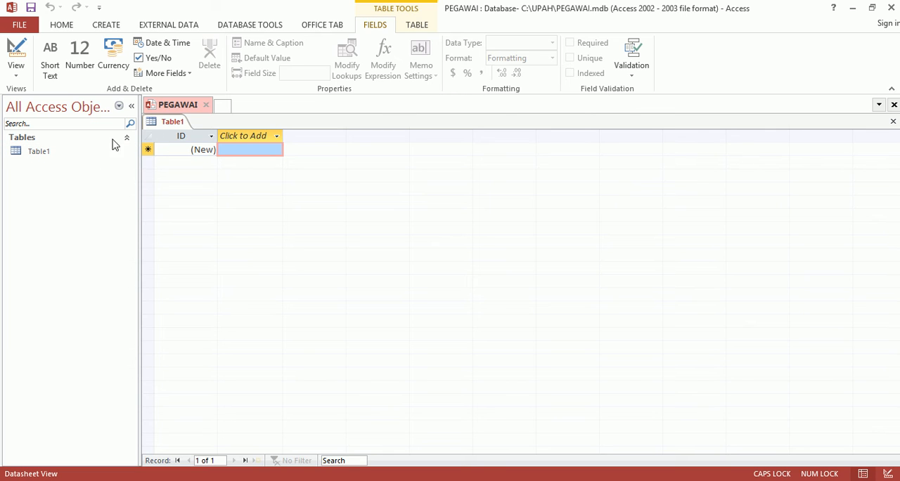
# Step: Close the default Table1 and start a new table in Design View
pyautogui.rightClick(171, 125)
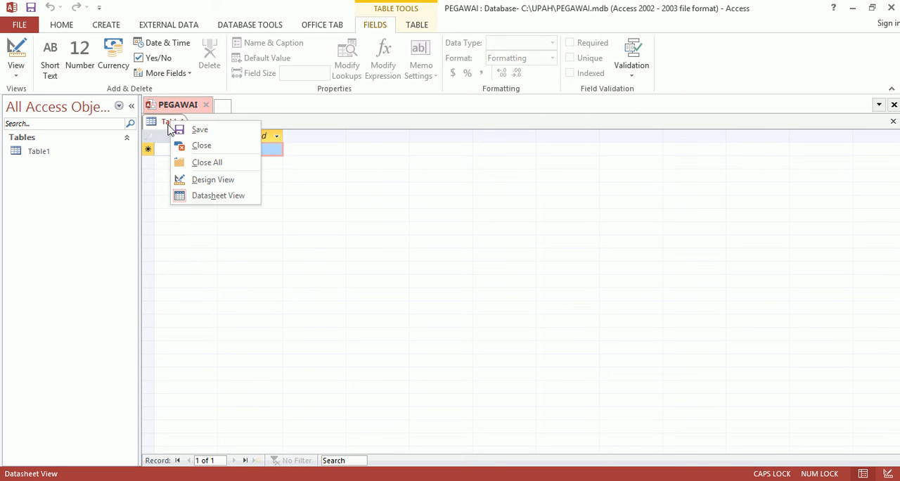
pyautogui.click(197, 145)
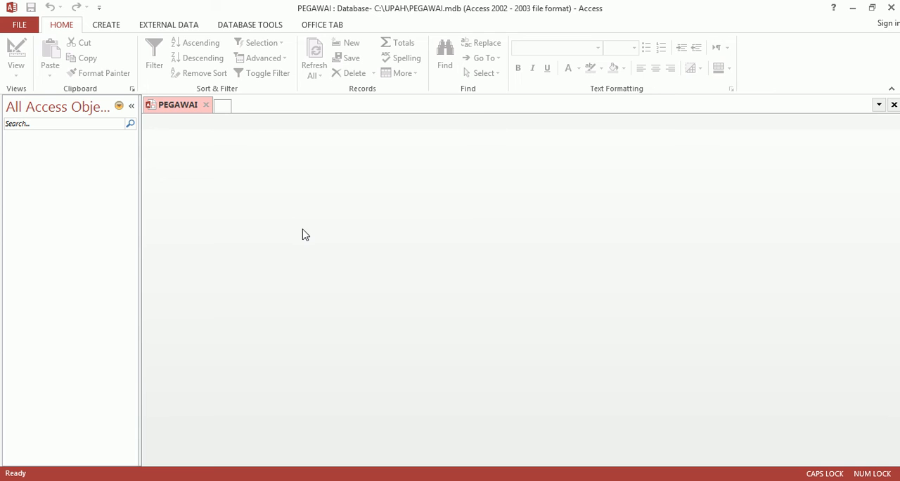
pyautogui.click(116, 31)
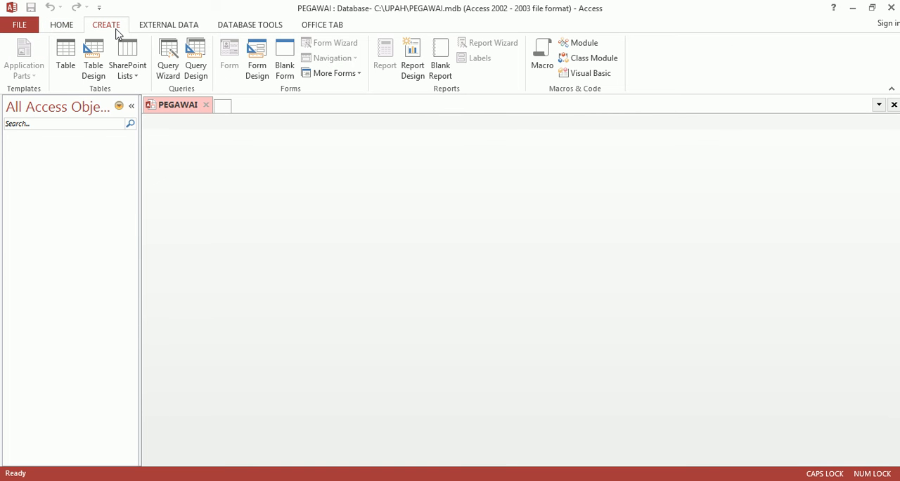
pyautogui.click(94, 70)
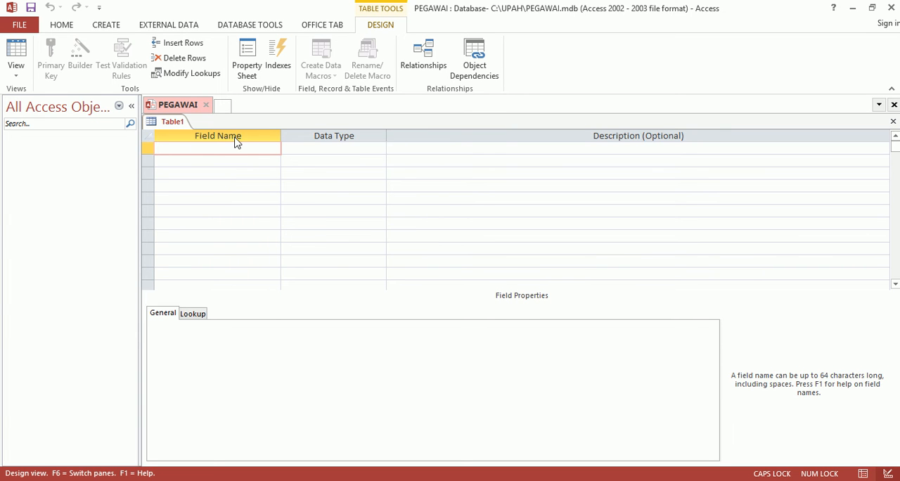
# Step: Following the table instructions in the PDF guide, add a NIK field with data type Short Text and field size 5
pyautogui.click(331, 480)
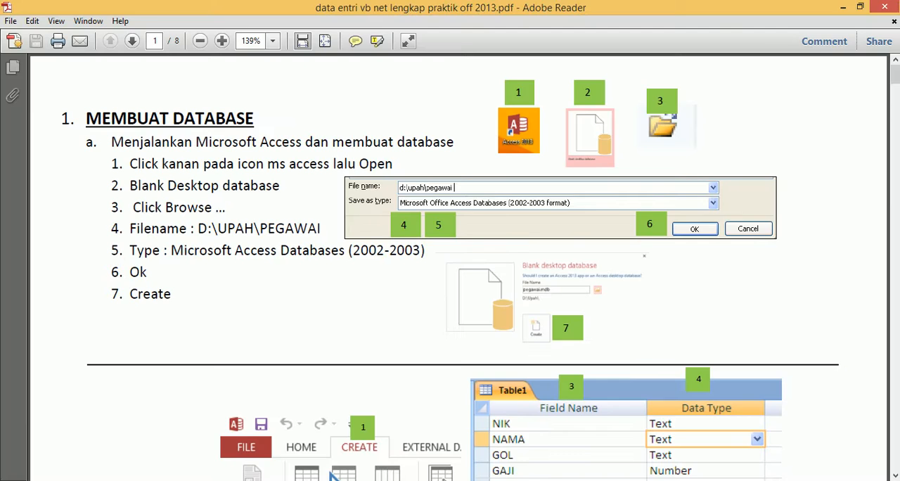
pyautogui.scroll(-8, 351, 386)
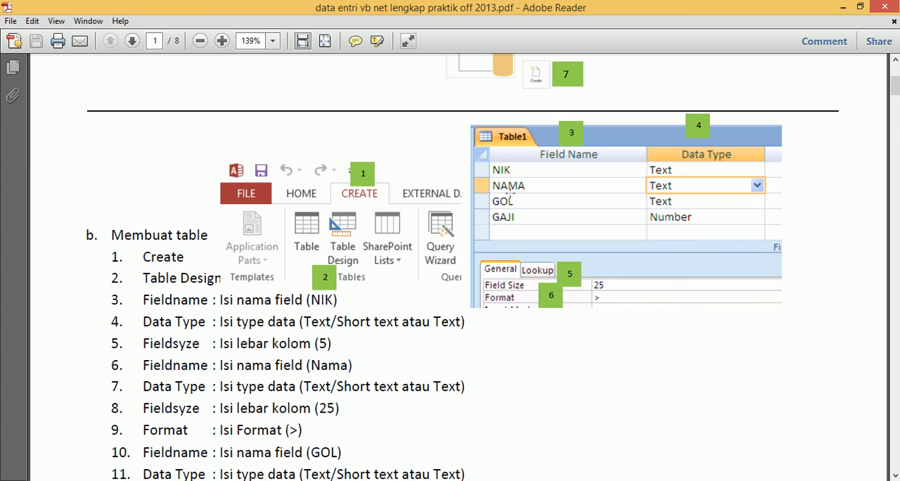
pyautogui.scroll(-3, 508, 217)
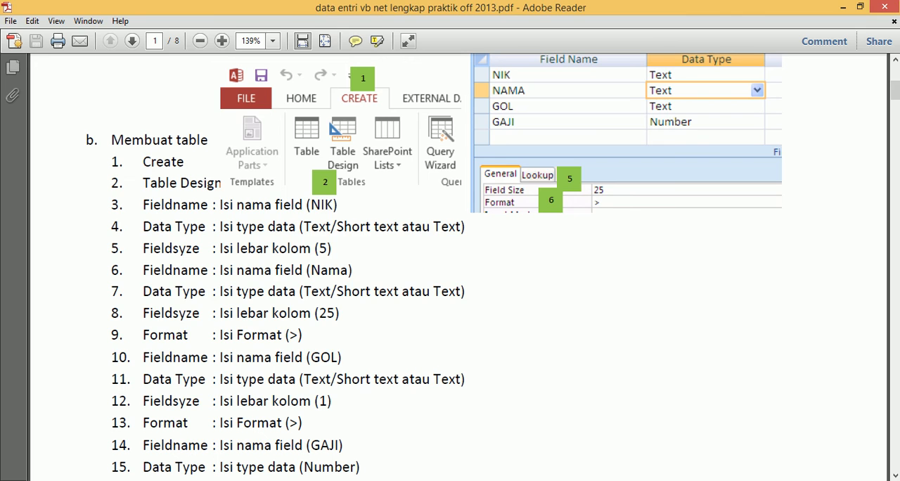
pyautogui.hotkey('alt', 'Tab')
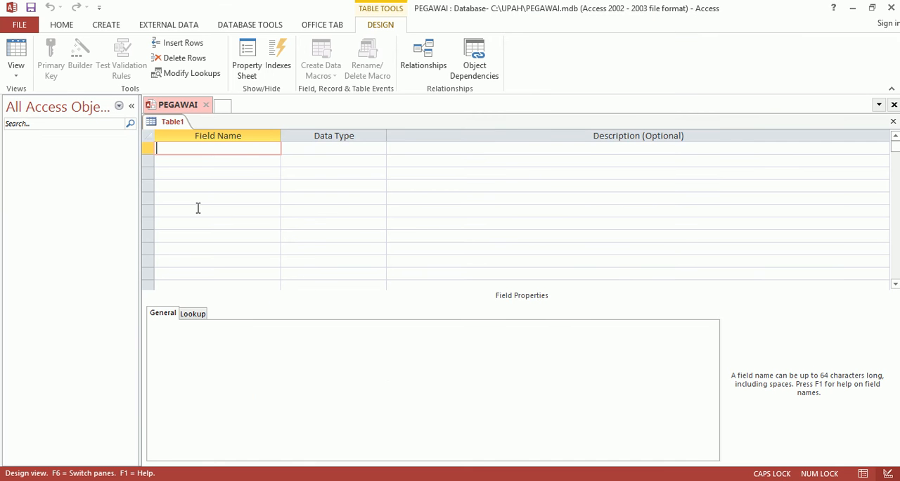
pyautogui.write('NIK')
pyautogui.click(296, 152)
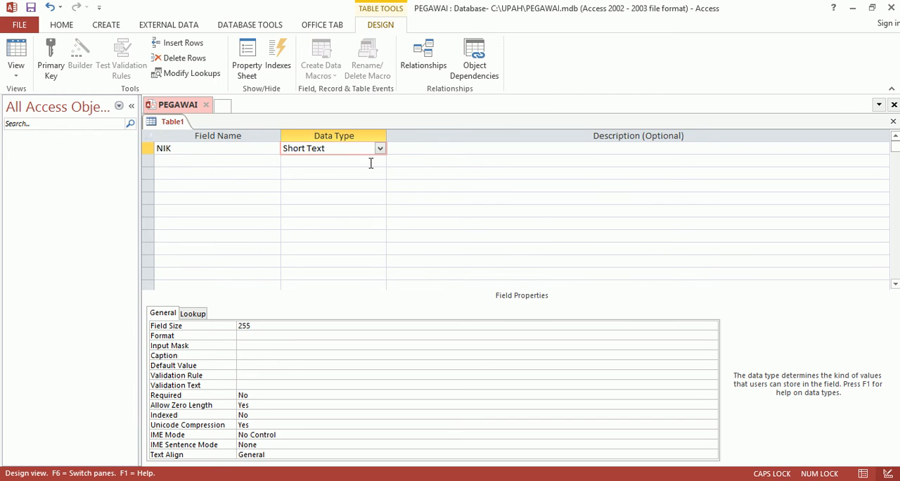
pyautogui.click(255, 325)
pyautogui.moveTo(255, 325); pyautogui.dragTo(238, 324)
pyautogui.write('5')
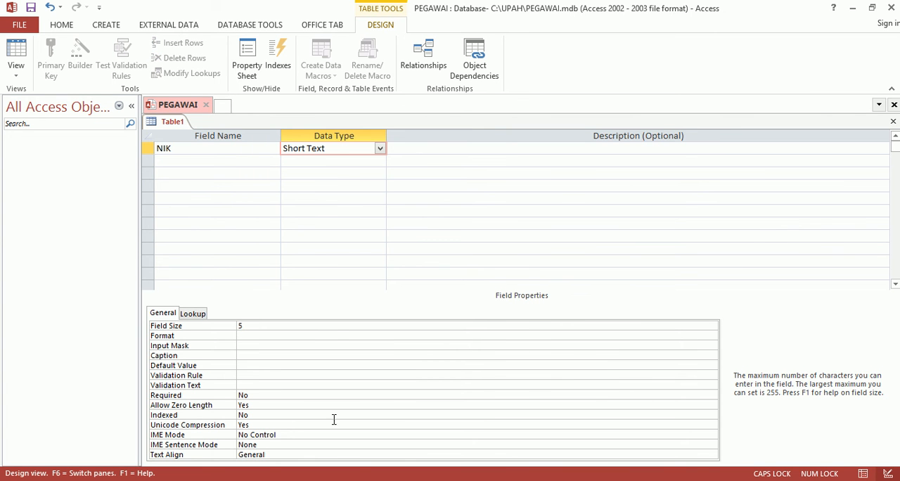
# Step: Following the PDF guide, add a NAMA field with data type Short Text, field size 25 and format >
pyautogui.hotkey('alt', 'Tab')
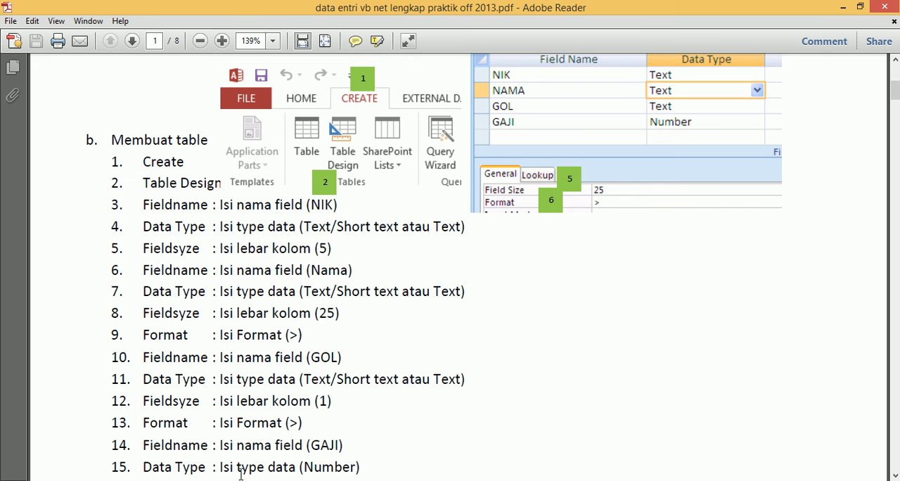
pyautogui.hotkey('alt', 'Tab')
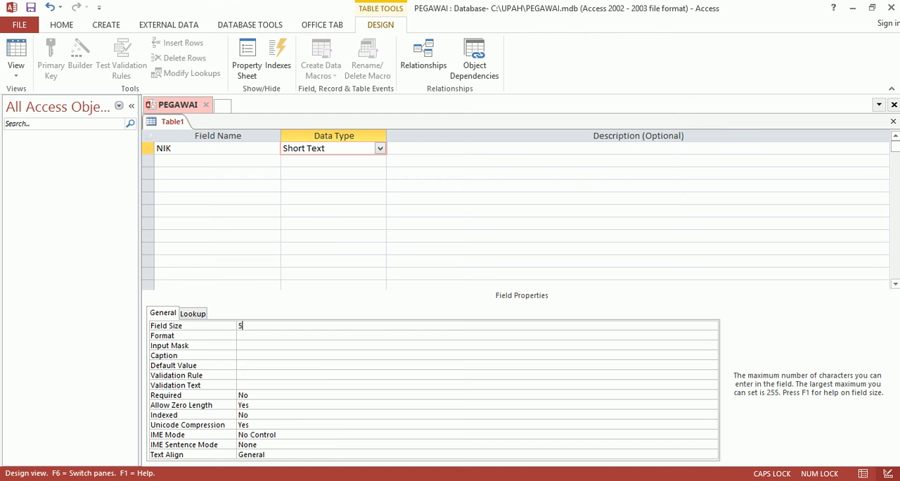
pyautogui.click(188, 166)
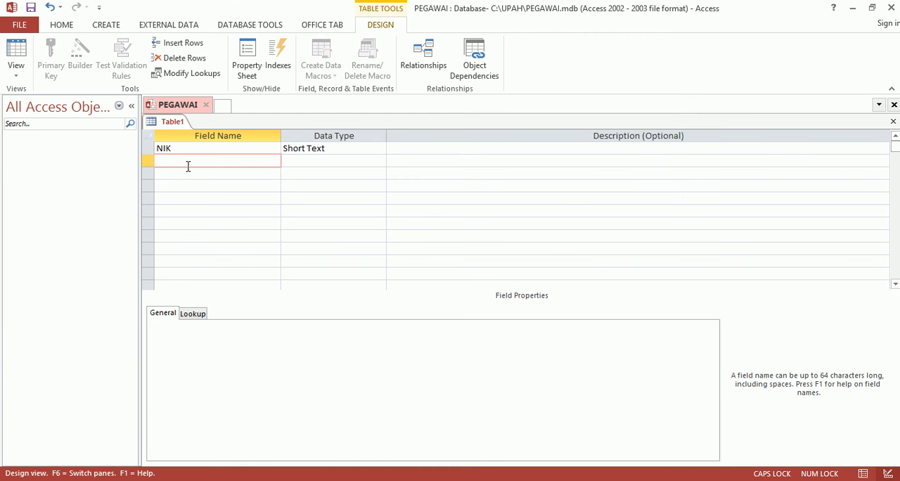
pyautogui.write('NAMA')
pyautogui.click(287, 165)
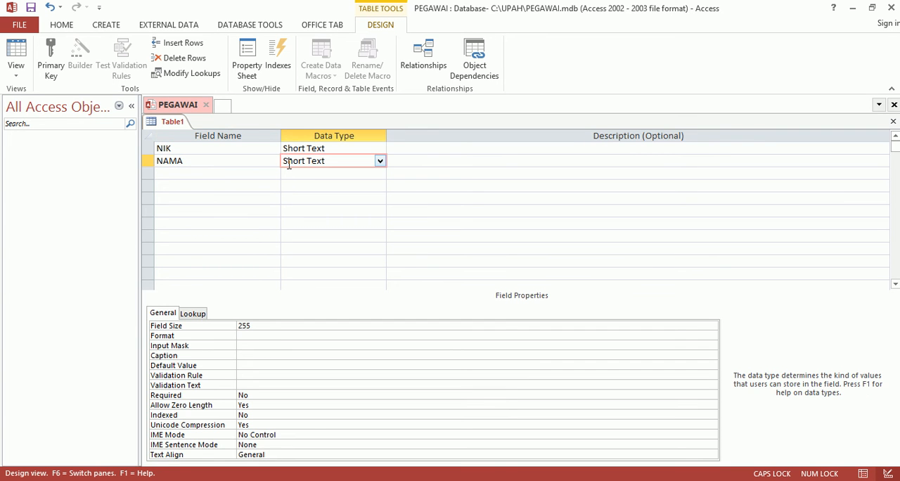
pyautogui.click(215, 326)
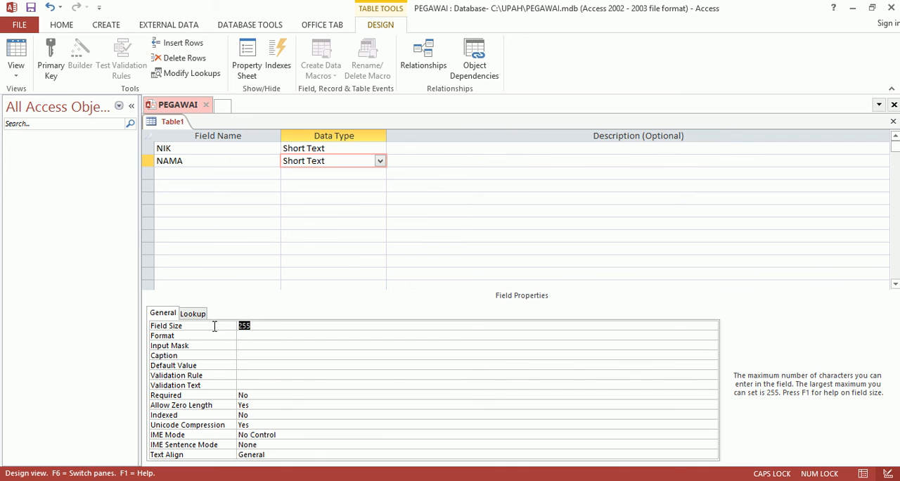
pyautogui.write('25')
pyautogui.click(253, 336)
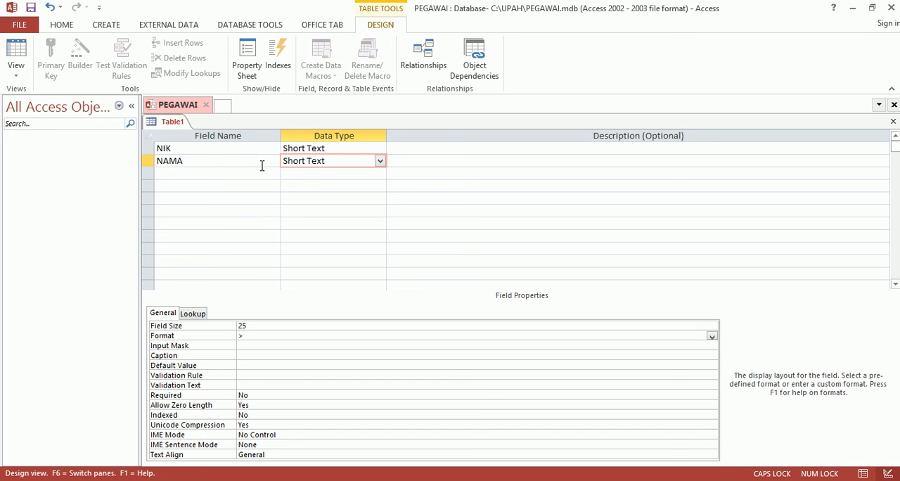
# Step: Add a GOL field with data type Short Text, field size 1 and format >
pyautogui.click(208, 173)
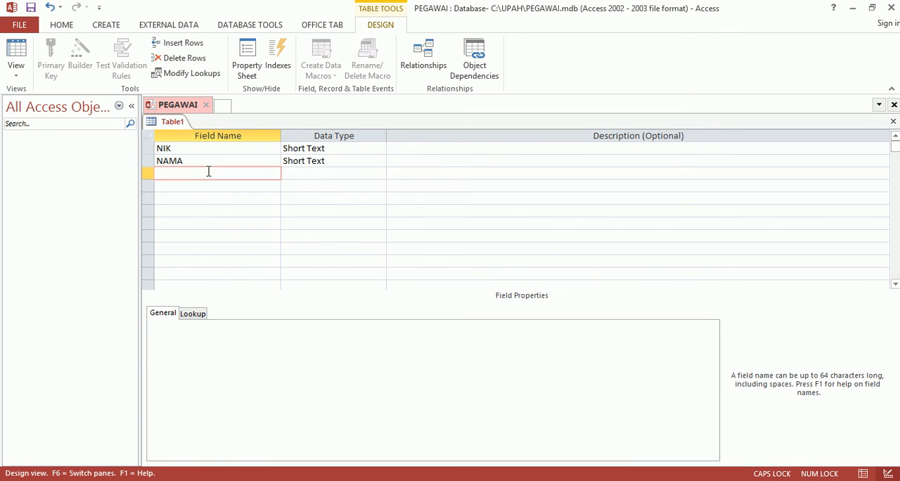
pyautogui.write('GOL')
pyautogui.click(286, 175)
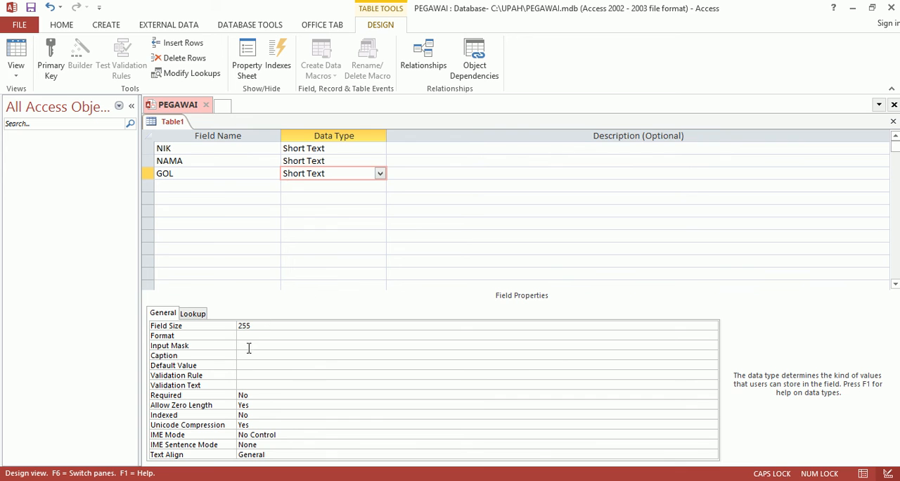
pyautogui.click(235, 326)
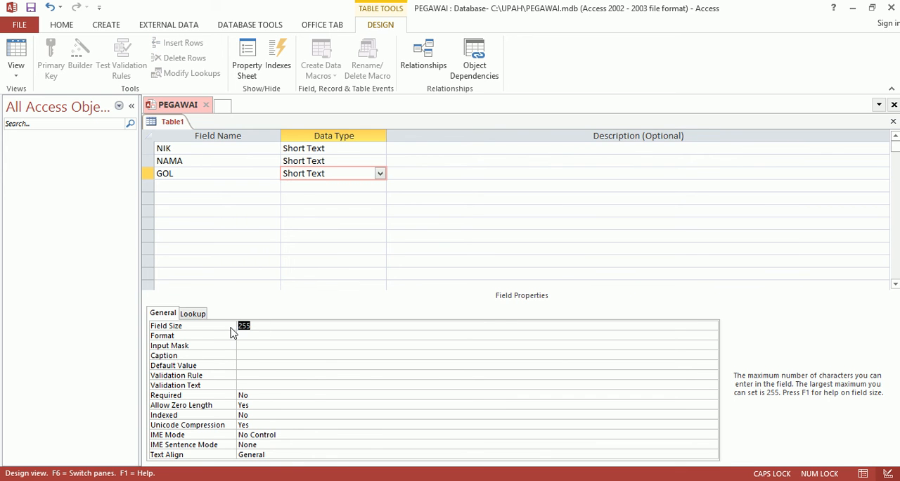
pyautogui.write('1')
pyautogui.click(254, 337)
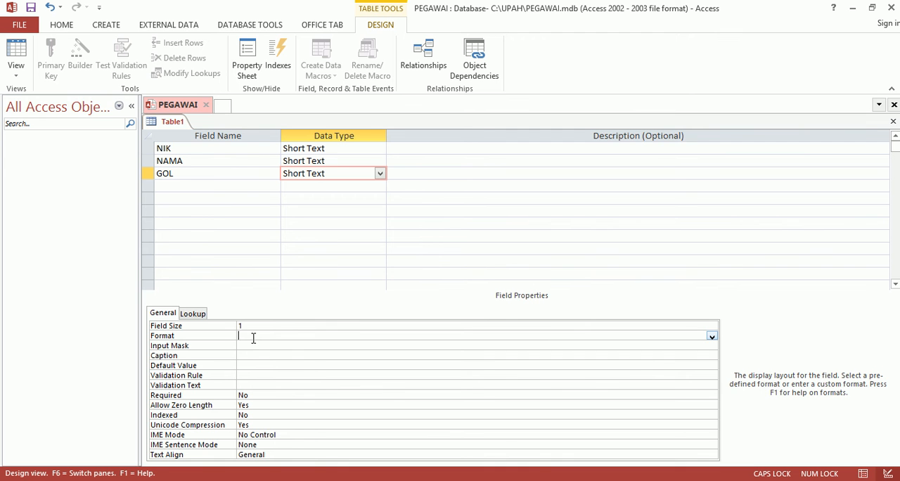
# Step: Following the remaining field instructions in the PDF guide, add a GAJI field with data type Number and field size Double
pyautogui.hotkey('alt', 'Tab')
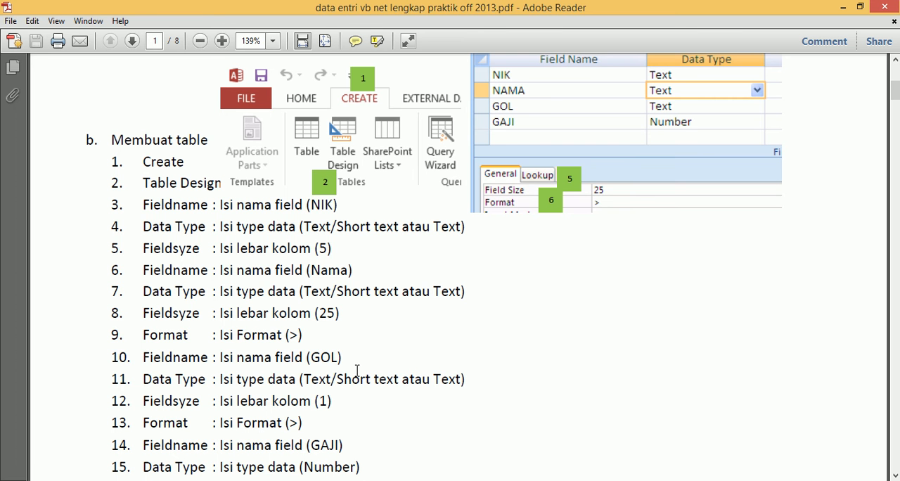
pyautogui.scroll(-2, 357, 370)
pyautogui.scroll(-1, 354, 360)
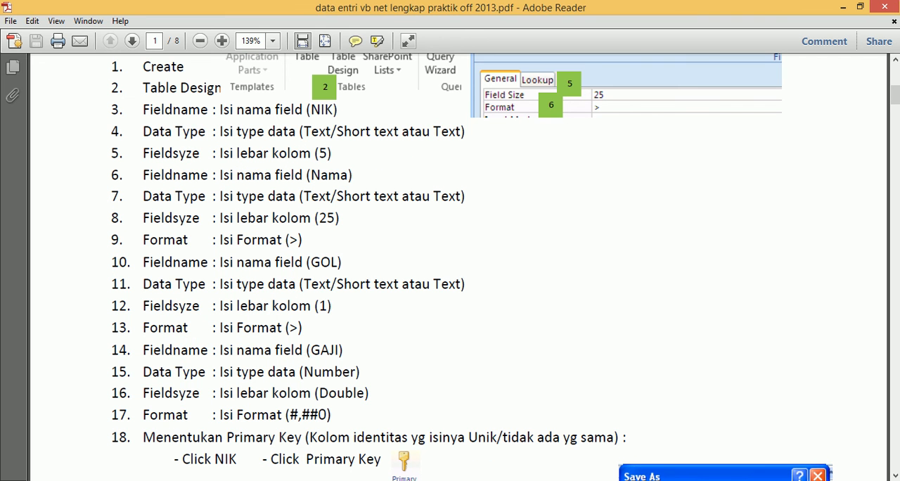
pyautogui.hotkey('alt', 'Tab')
pyautogui.click(208, 187)
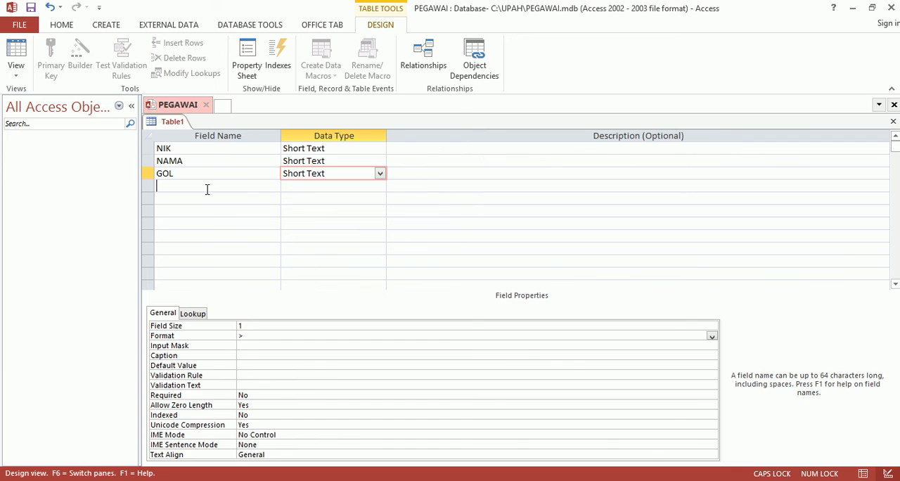
pyautogui.write('GAJI')
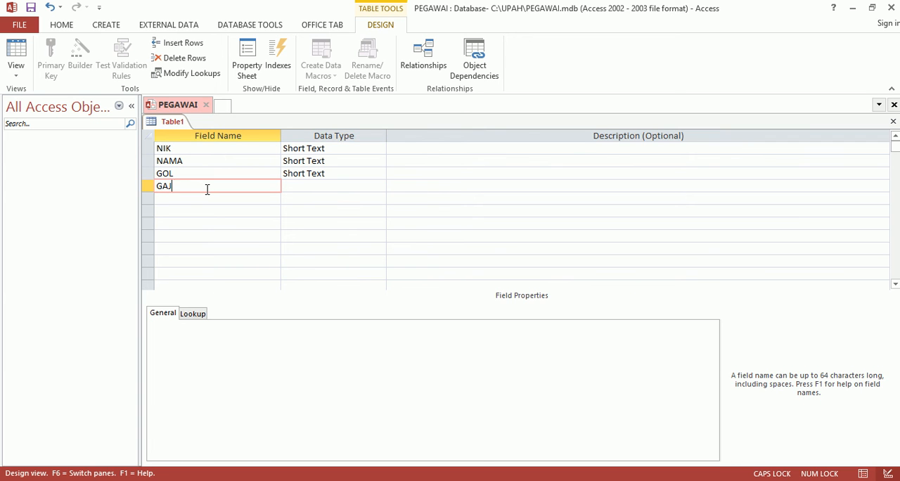
pyautogui.click(290, 184)
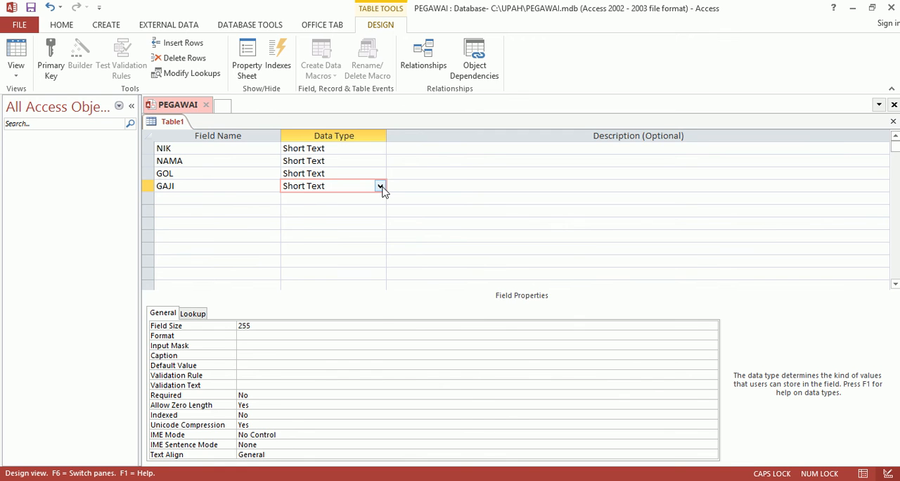
pyautogui.click(380, 186)
pyautogui.click(323, 223)
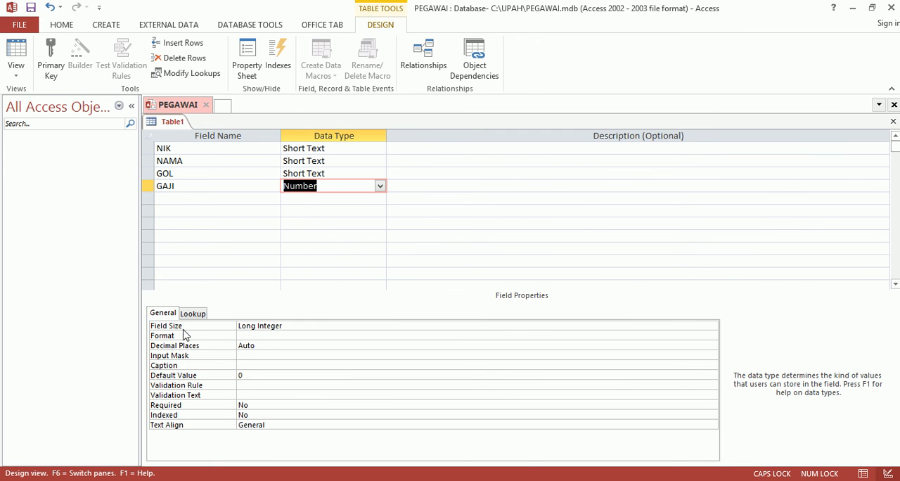
pyautogui.click(329, 325)
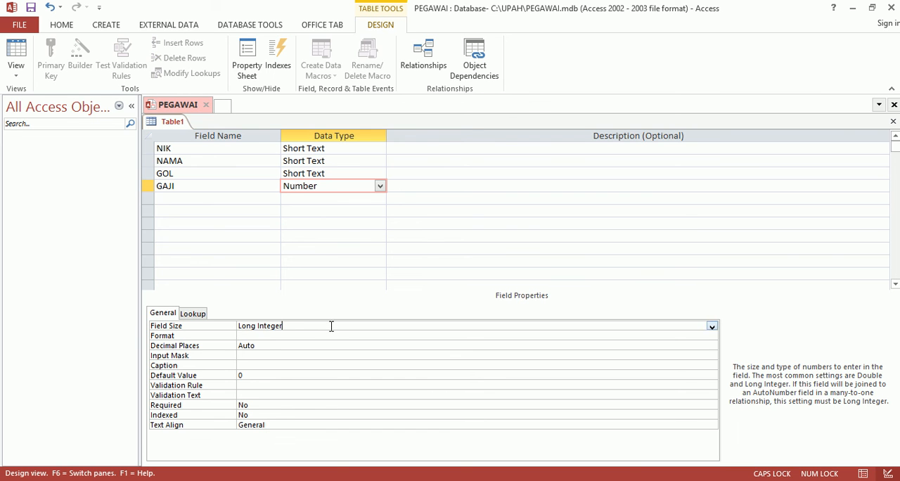
pyautogui.click(711, 326)
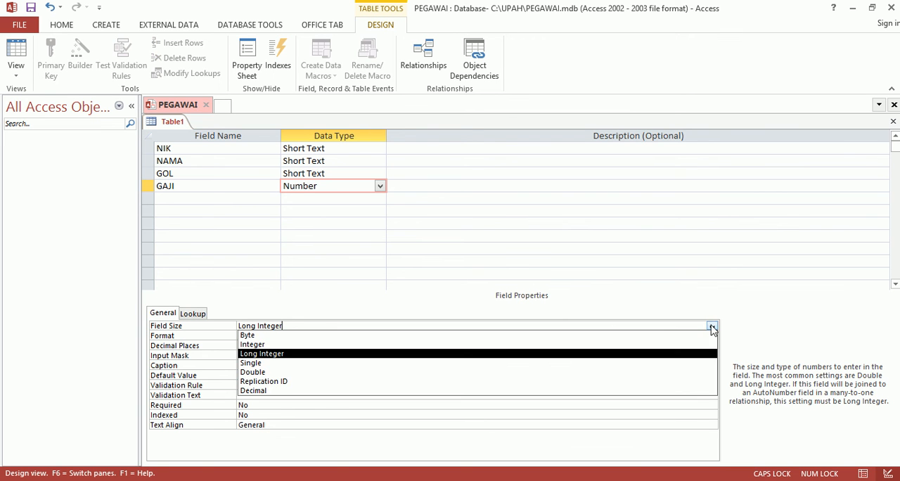
pyautogui.click(328, 373)
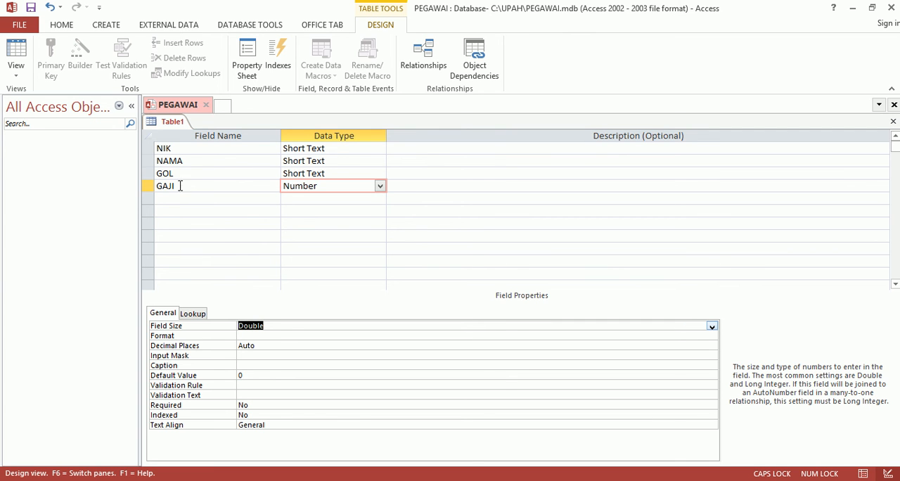
# Step: Set the NIK field as the primary key of the table
pyautogui.click(186, 148)
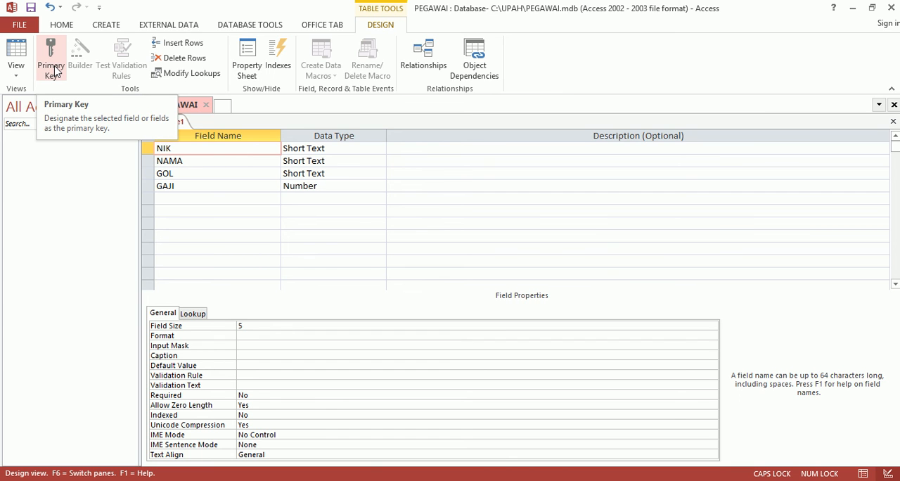
pyautogui.rightClick(182, 151)
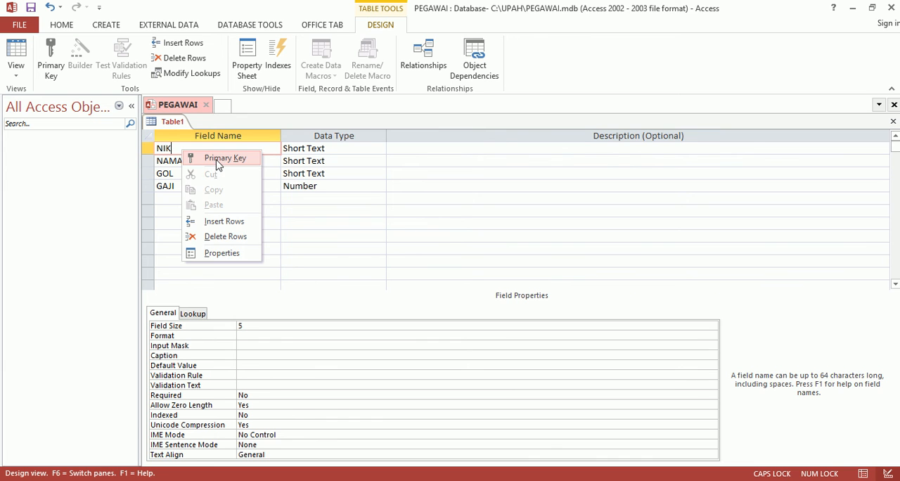
pyautogui.click(218, 159)
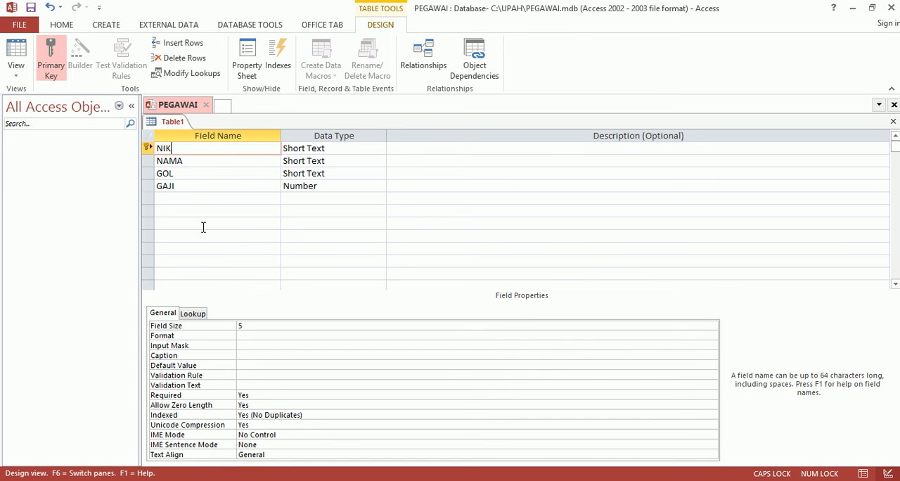
# Step: Save the table under the name DAPEG and close it
pyautogui.click(20, 26)
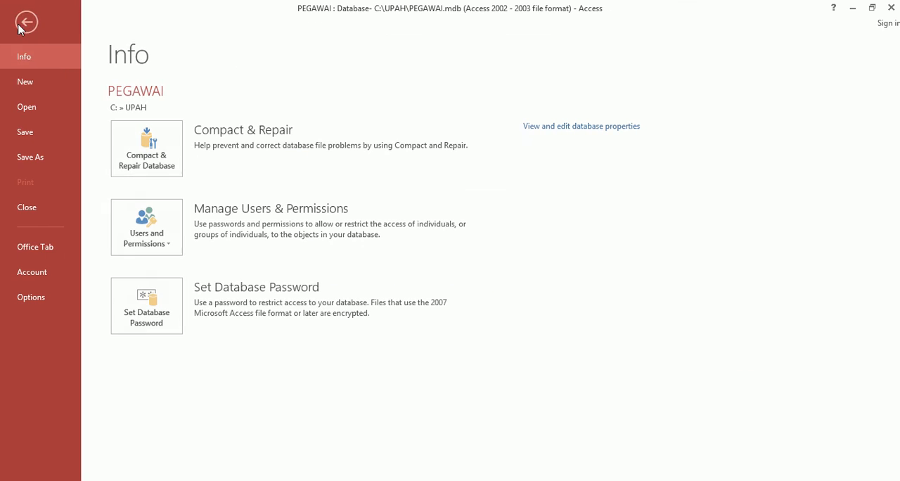
pyautogui.click(20, 132)
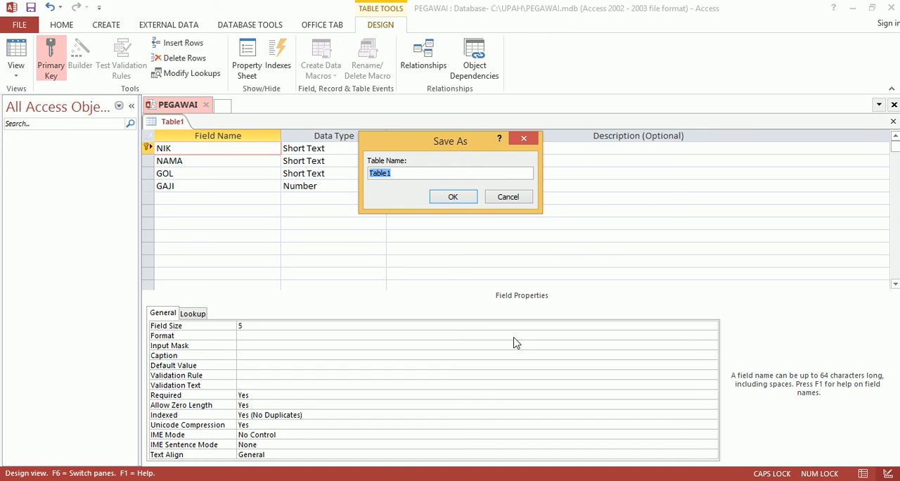
pyautogui.write('DAPEG')
pyautogui.click(462, 198)
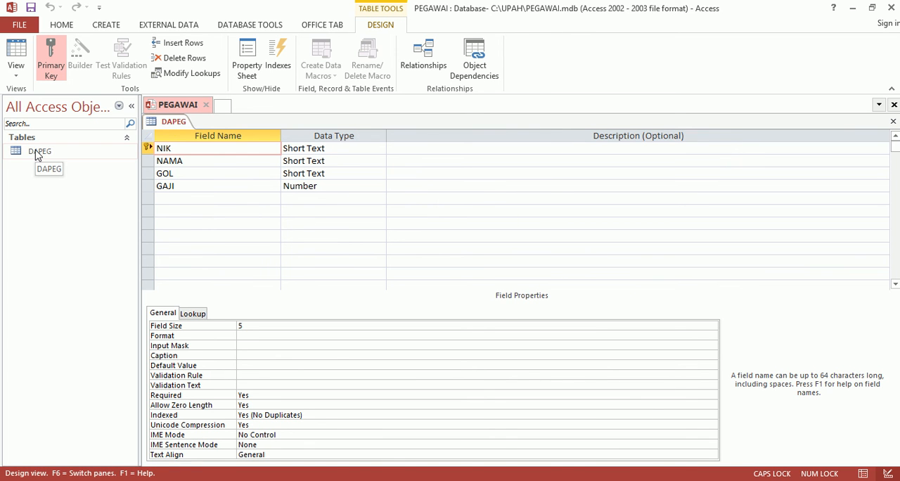
pyautogui.rightClick(170, 125)
pyautogui.click(200, 145)
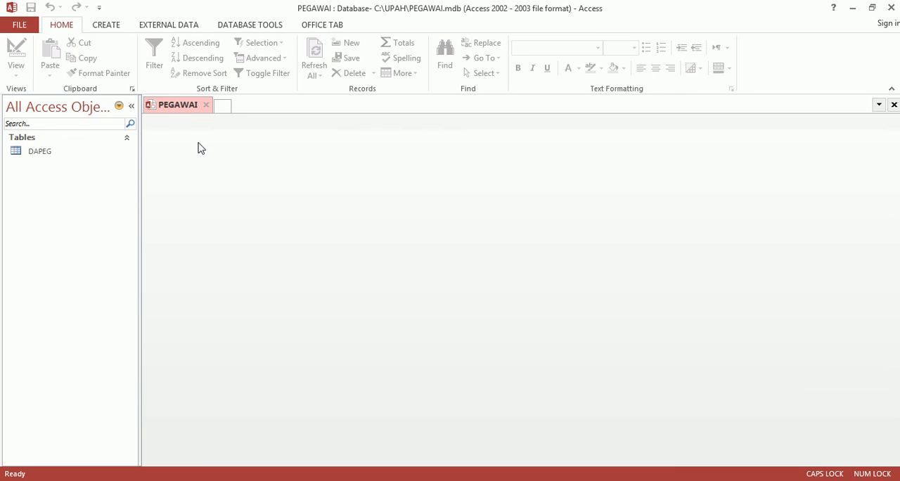
# Step: Reopen the DAPEG table in Design View and check the properties of the NAMA, GOL and GAJI fields
pyautogui.rightClick(41, 156)
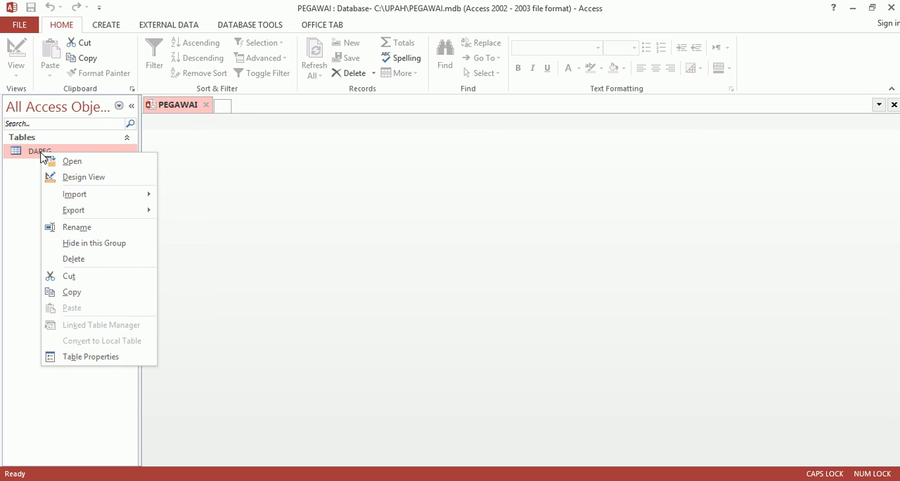
pyautogui.click(79, 180)
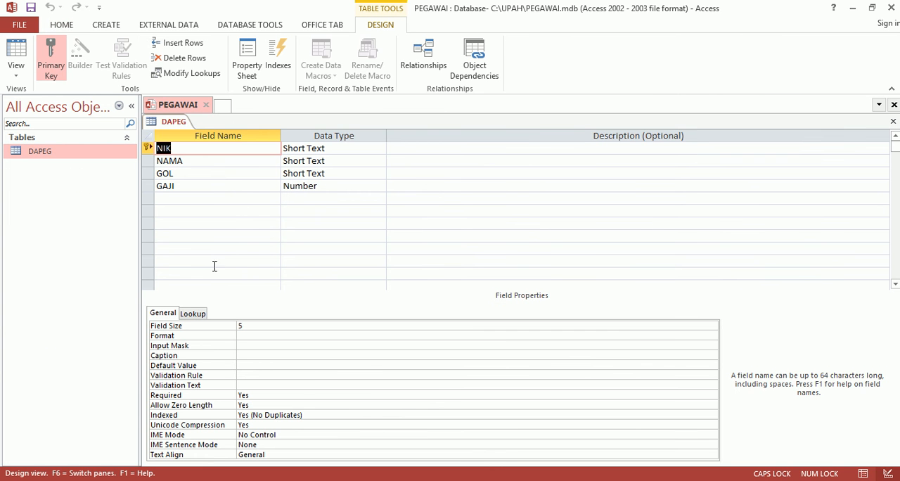
pyautogui.click(221, 161)
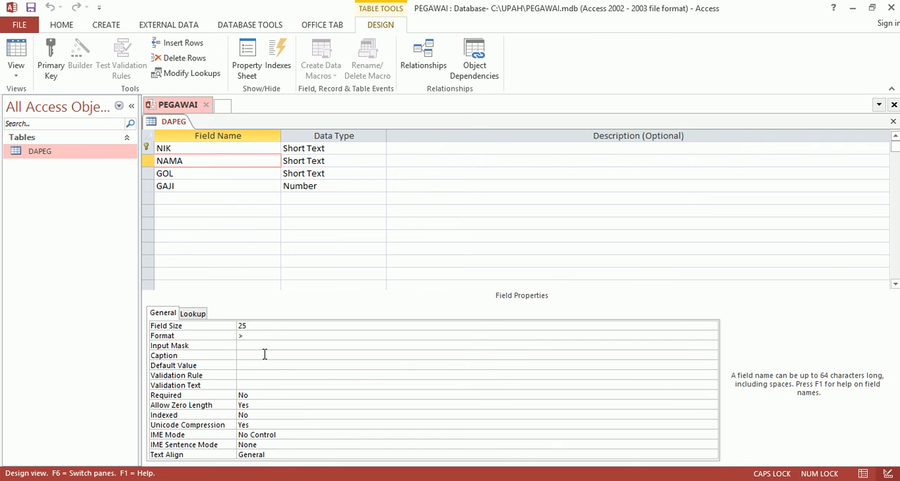
pyautogui.click(218, 175)
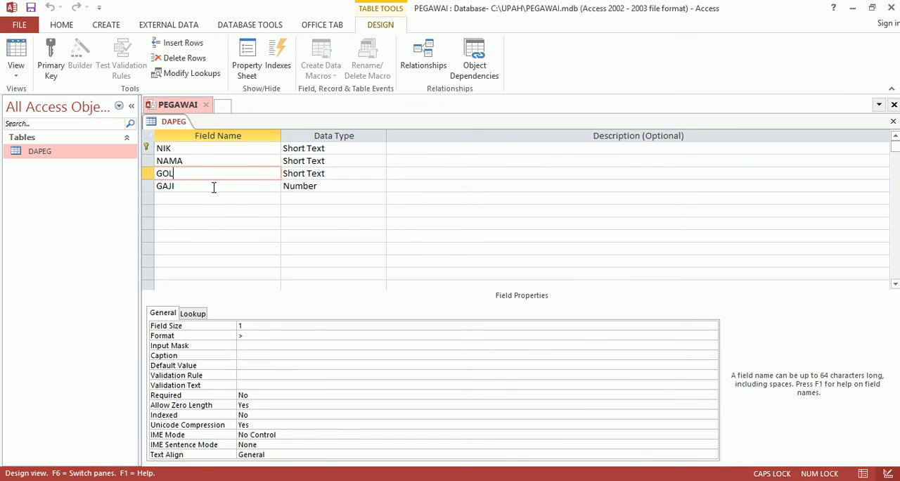
pyautogui.click(214, 186)
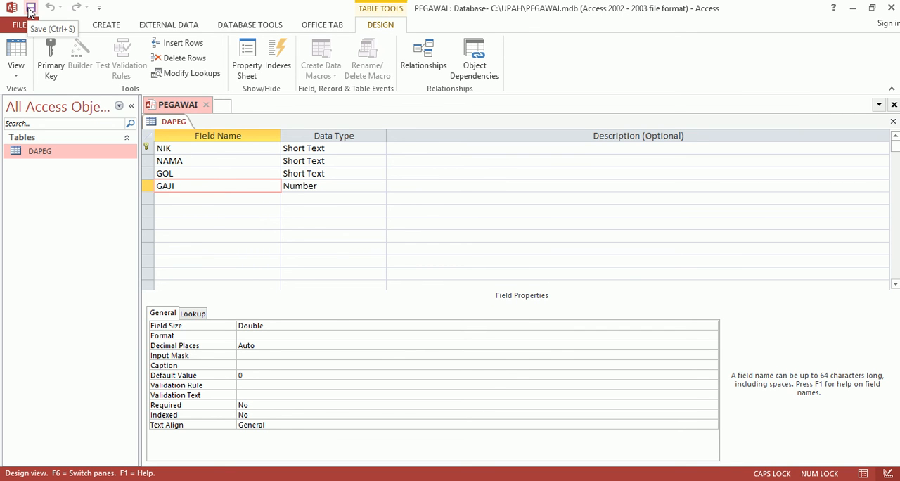
# Step: Save the DAPEG table design and exit the database program
pyautogui.click(31, 10)
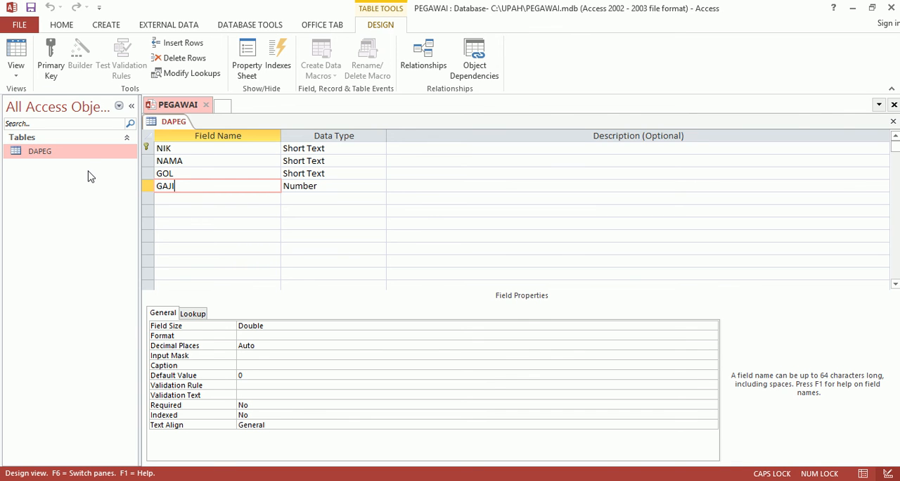
pyautogui.click(892, 9)
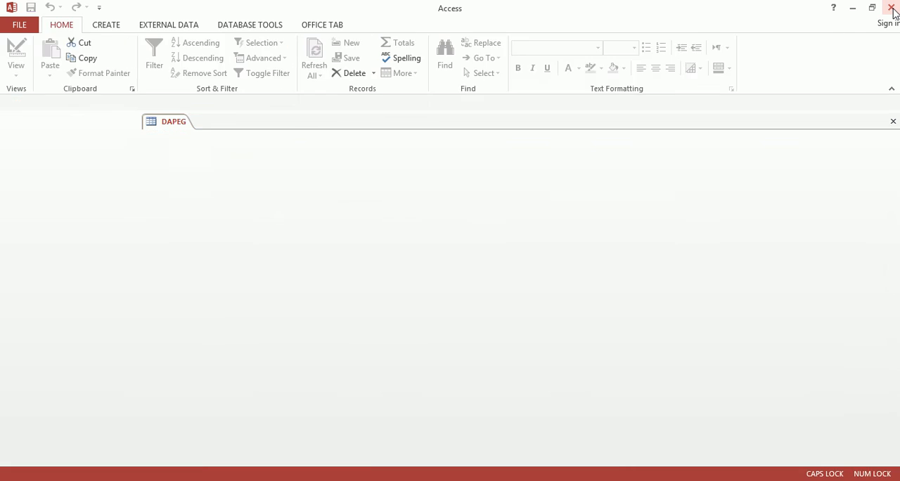